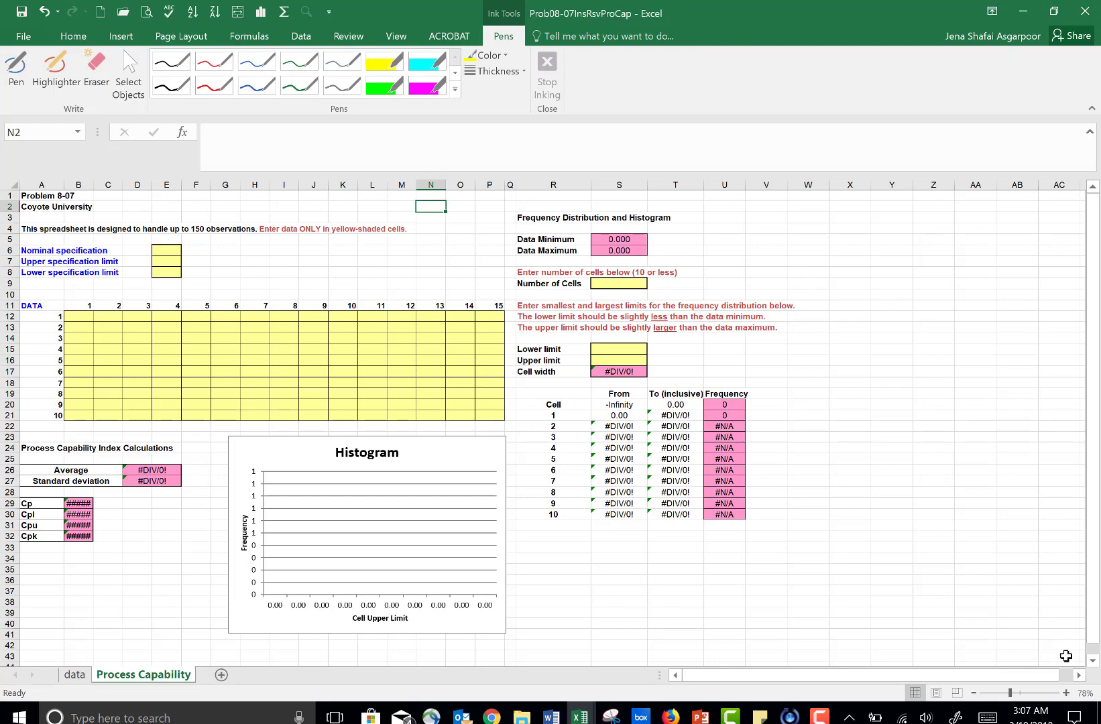
Copy the temperature observations in C4:Q13 of the data sheet
{"action": "left_click", "coordinate": [1066, 693]}
{"action": "left_click", "coordinate": [1066, 693]}
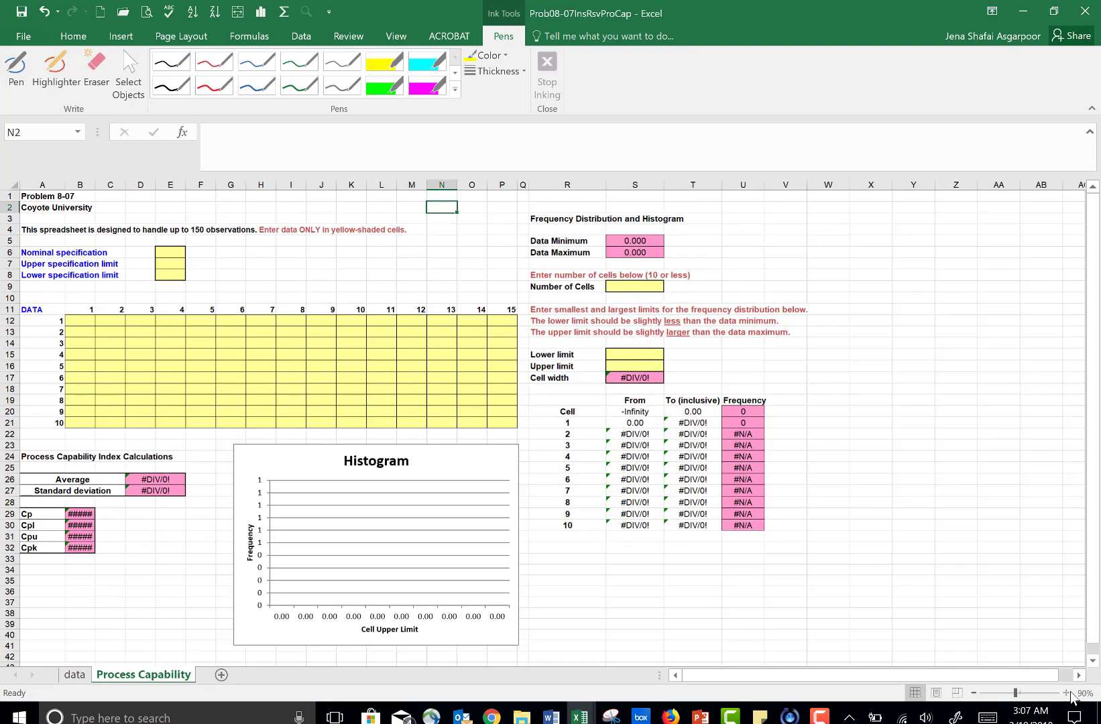
{"action": "left_click", "coordinate": [1066, 693]}
{"action": "left_click", "coordinate": [1066, 694]}
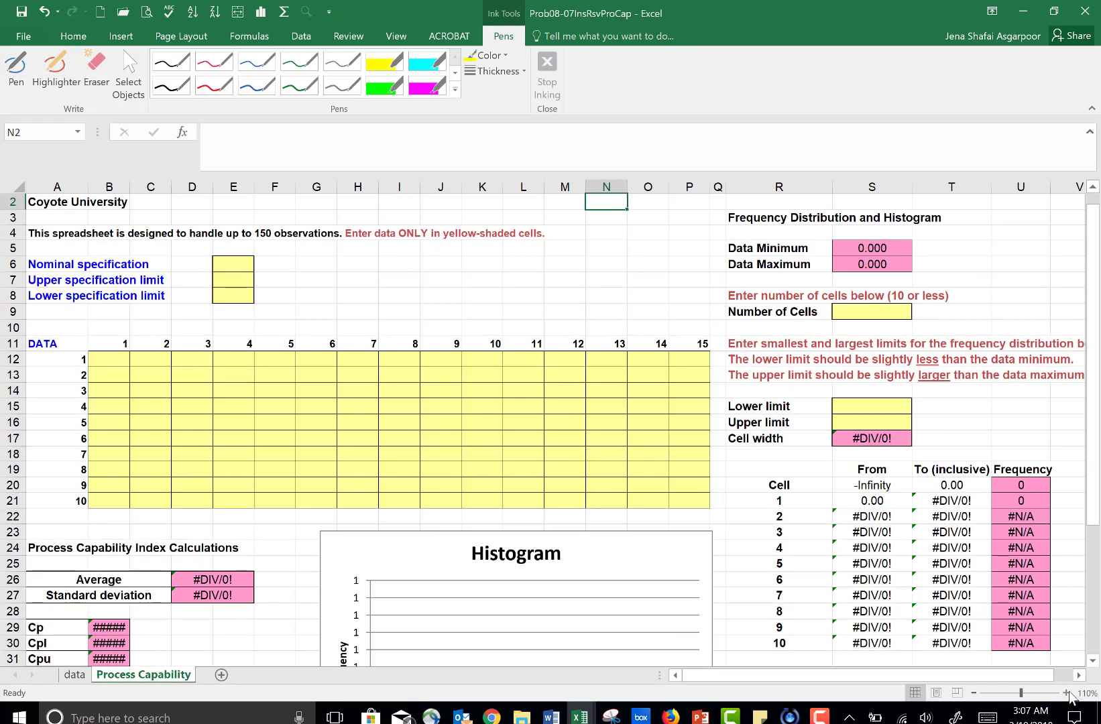
{"action": "left_click", "coordinate": [75, 677]}
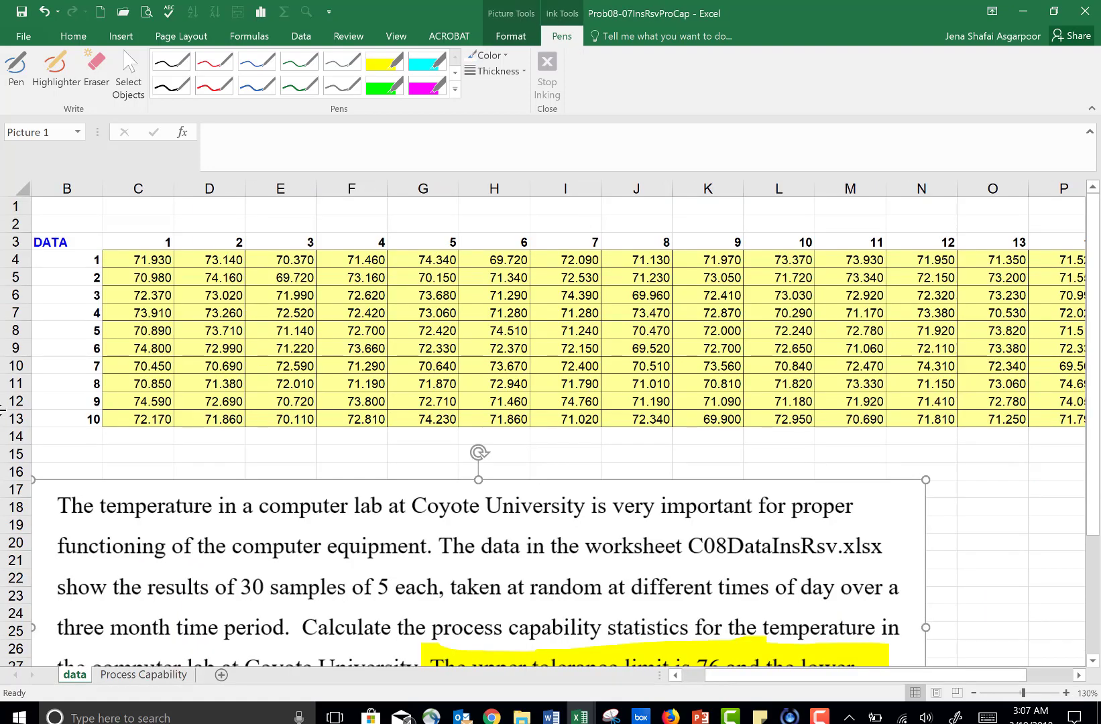
{"action": "left_click_drag", "start_coordinate": [135, 262], "coordinate": [900, 420]}
{"action": "key", "text": "ctrl+c"}
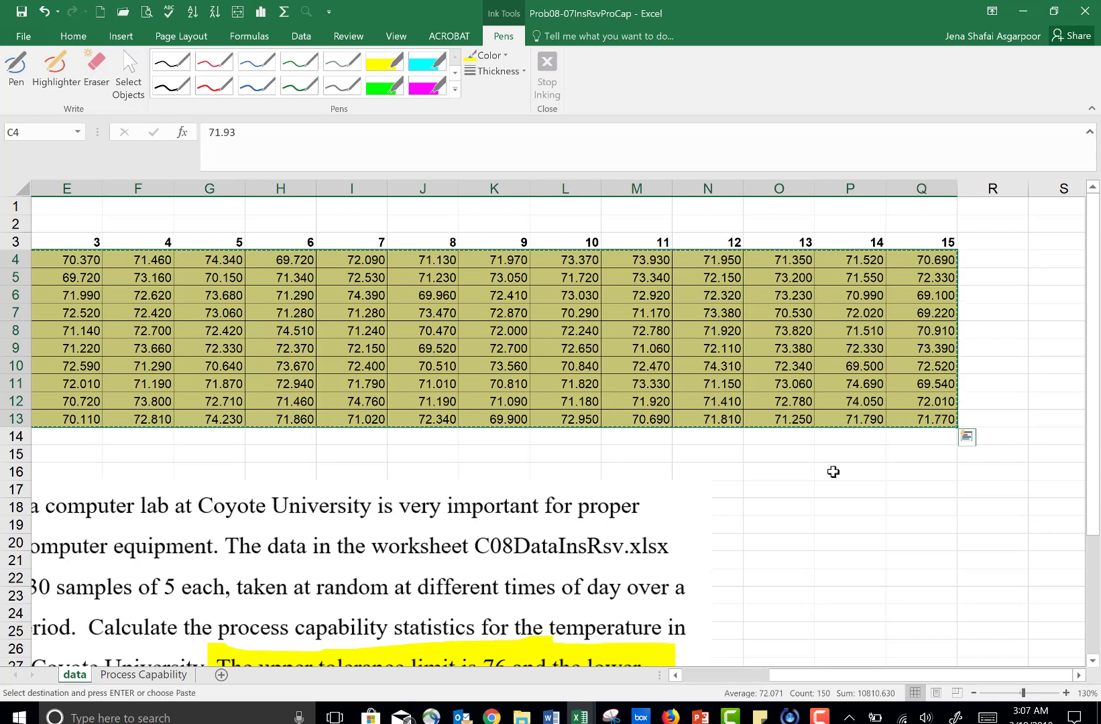
Paste the copied observations into the yellow data grid of the Process Capability sheet, starting at B12
{"action": "left_click", "coordinate": [177, 676]}
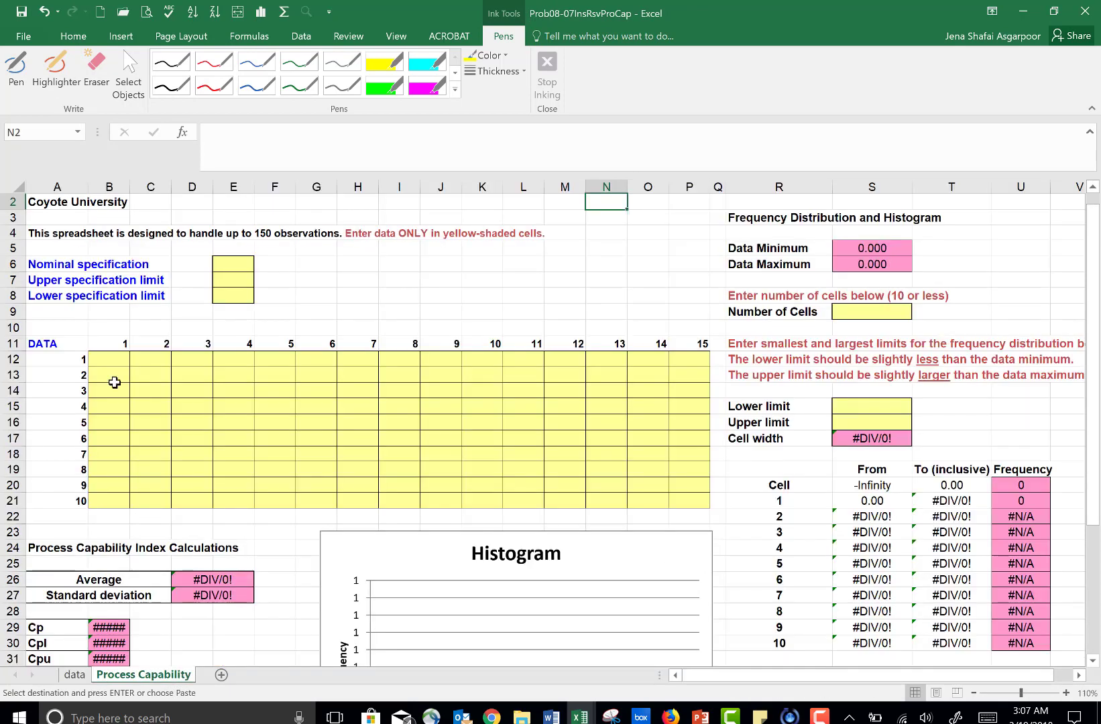
{"action": "left_click", "coordinate": [107, 359]}
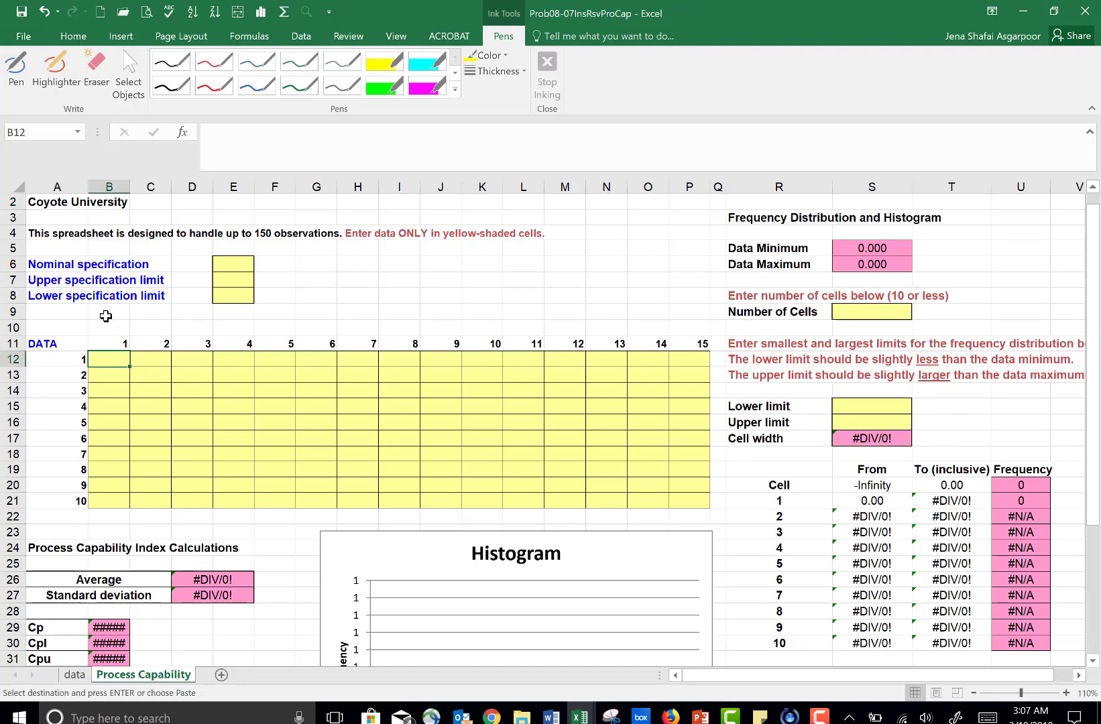
{"action": "right_click", "coordinate": [117, 359]}
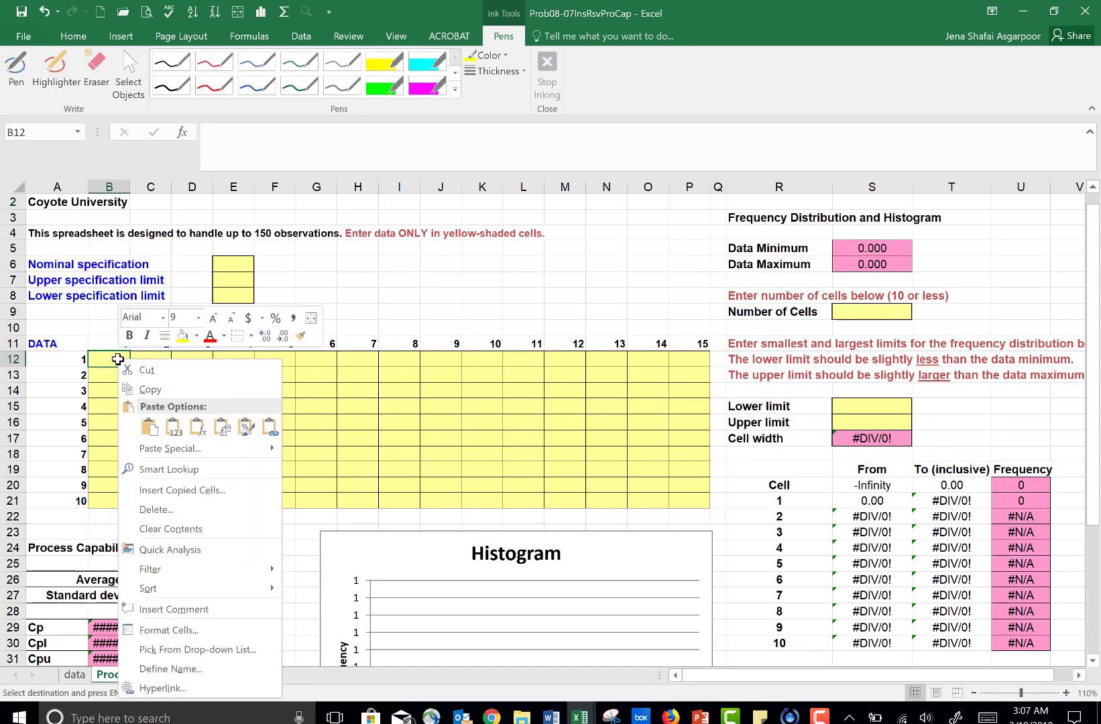
{"action": "left_click", "coordinate": [151, 428]}
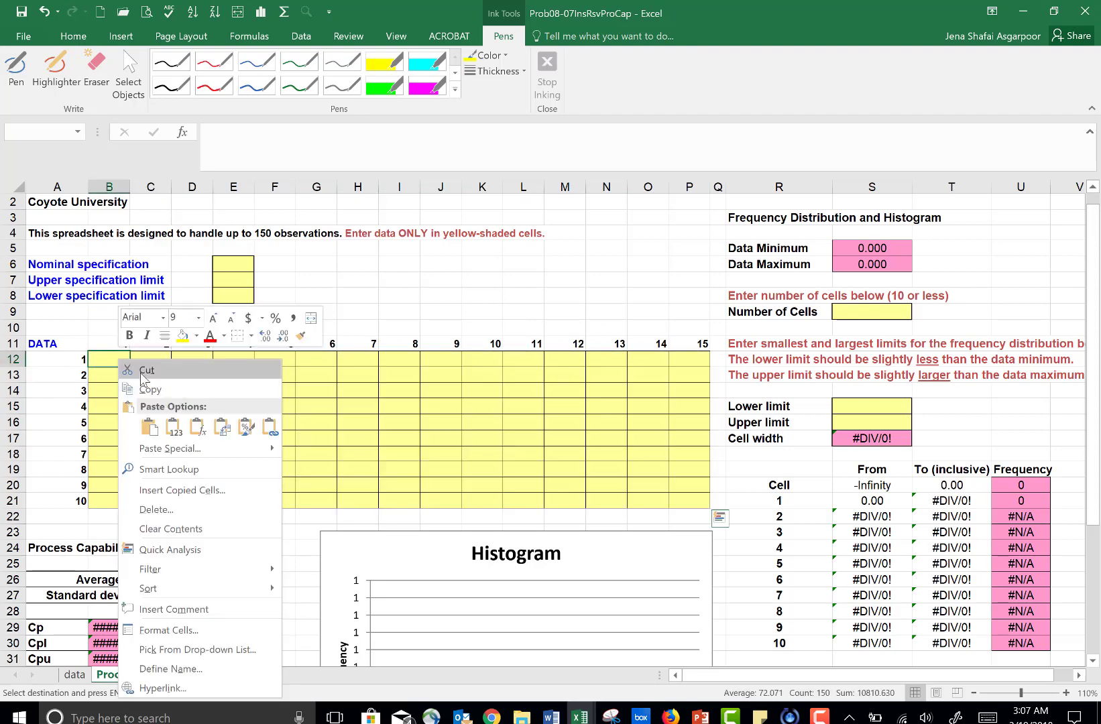
{"action": "left_click", "coordinate": [150, 427]}
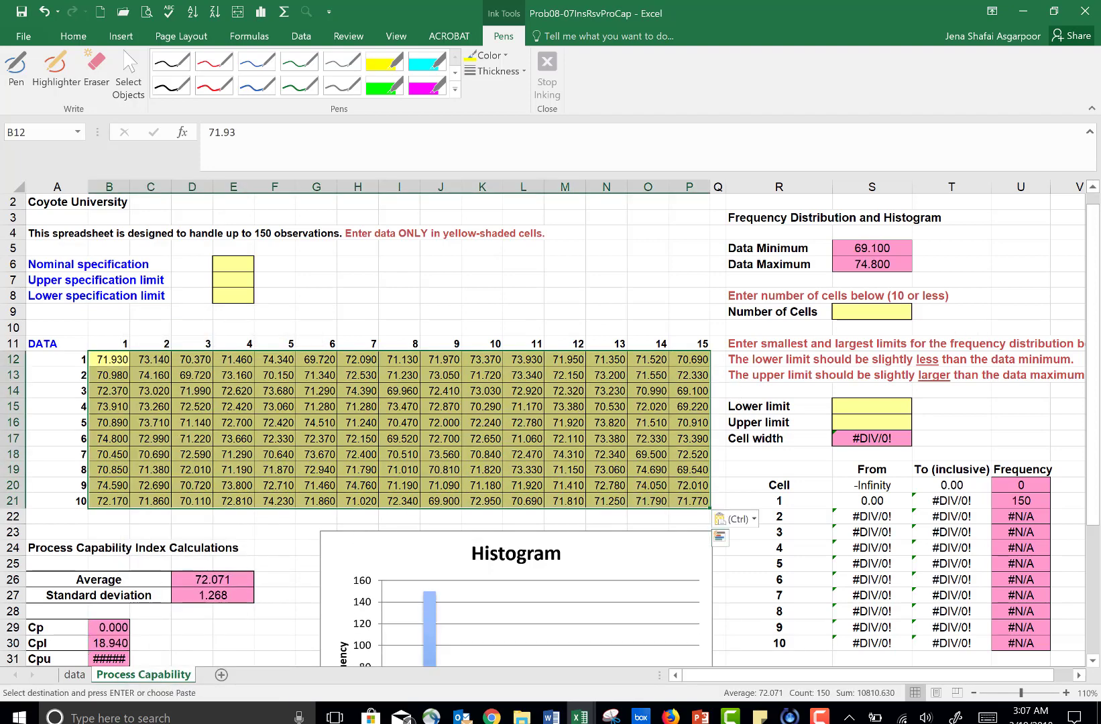
Enter 72 as the nominal specification, 76 as the upper specification limit and 68 as the lower specification limit
{"action": "mouse_move", "coordinate": [1098, 339]}
{"action": "left_mouse_down"}
{"action": "mouse_move", "coordinate": [1100, 462]}
{"action": "mouse_move", "coordinate": [1099, 339]}
{"action": "left_mouse_up"}
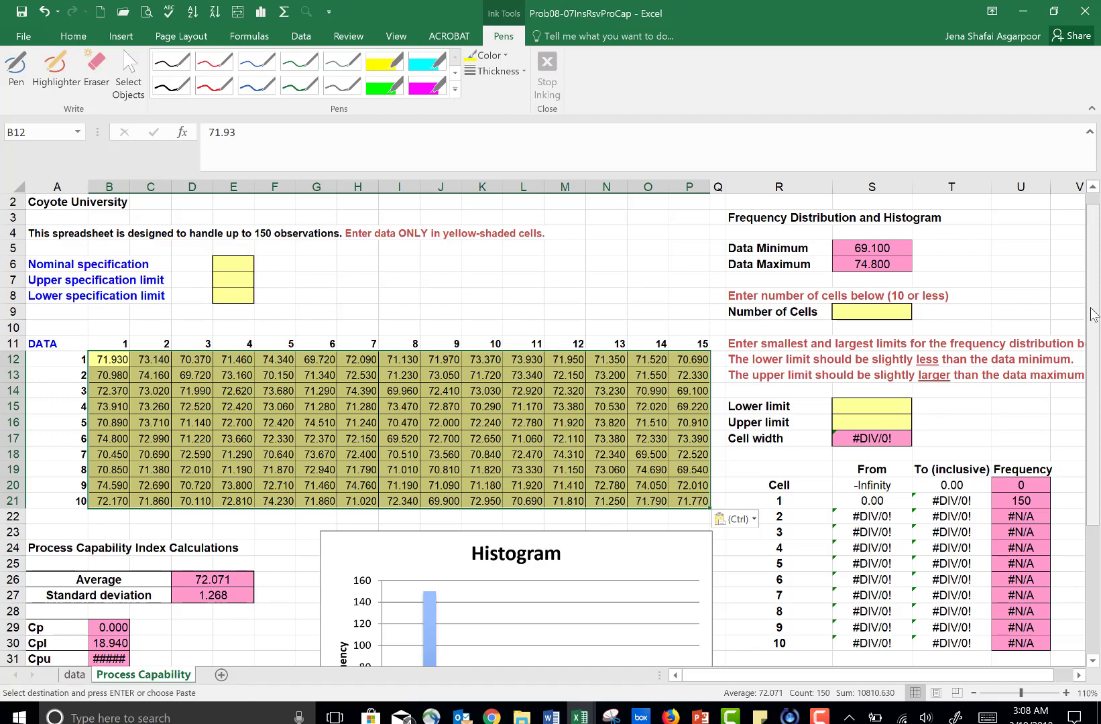
{"action": "left_click_drag", "start_coordinate": [1098, 312], "coordinate": [1098, 281]}
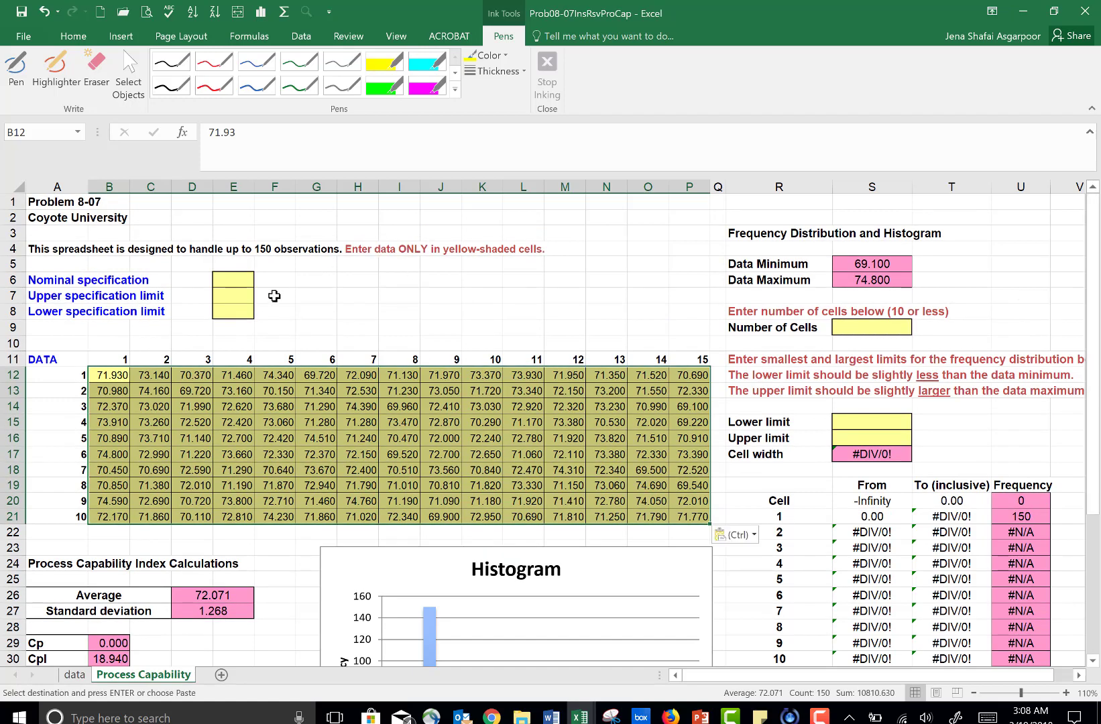
{"action": "left_click", "coordinate": [239, 278]}
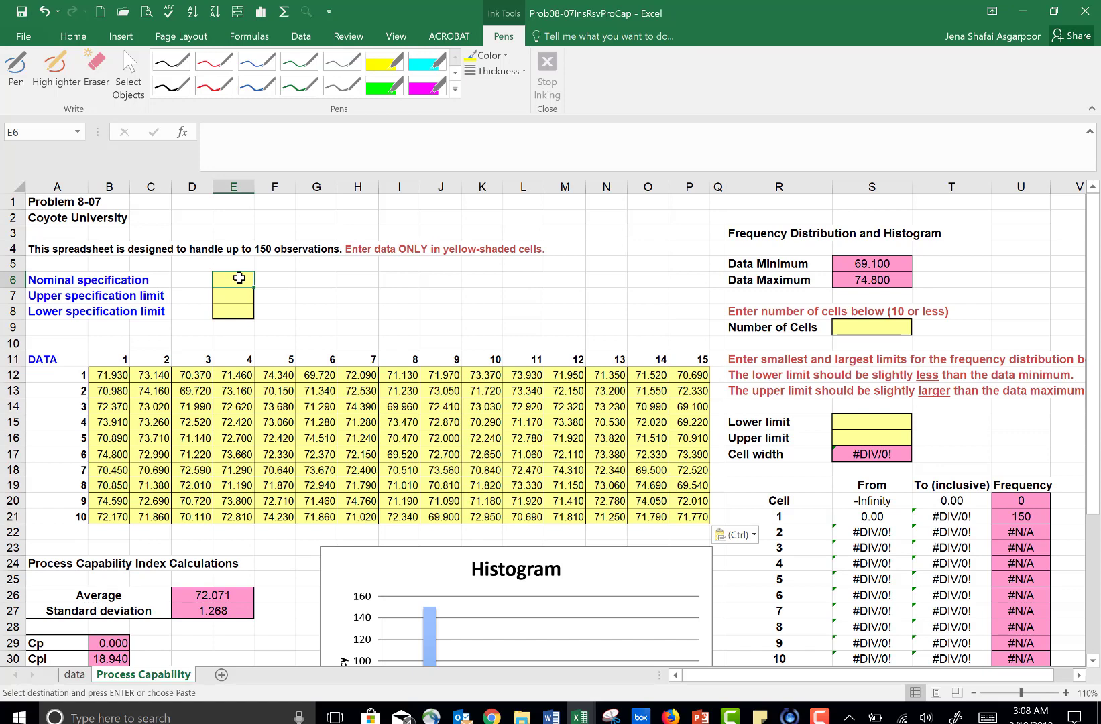
{"action": "type", "text": "72"}
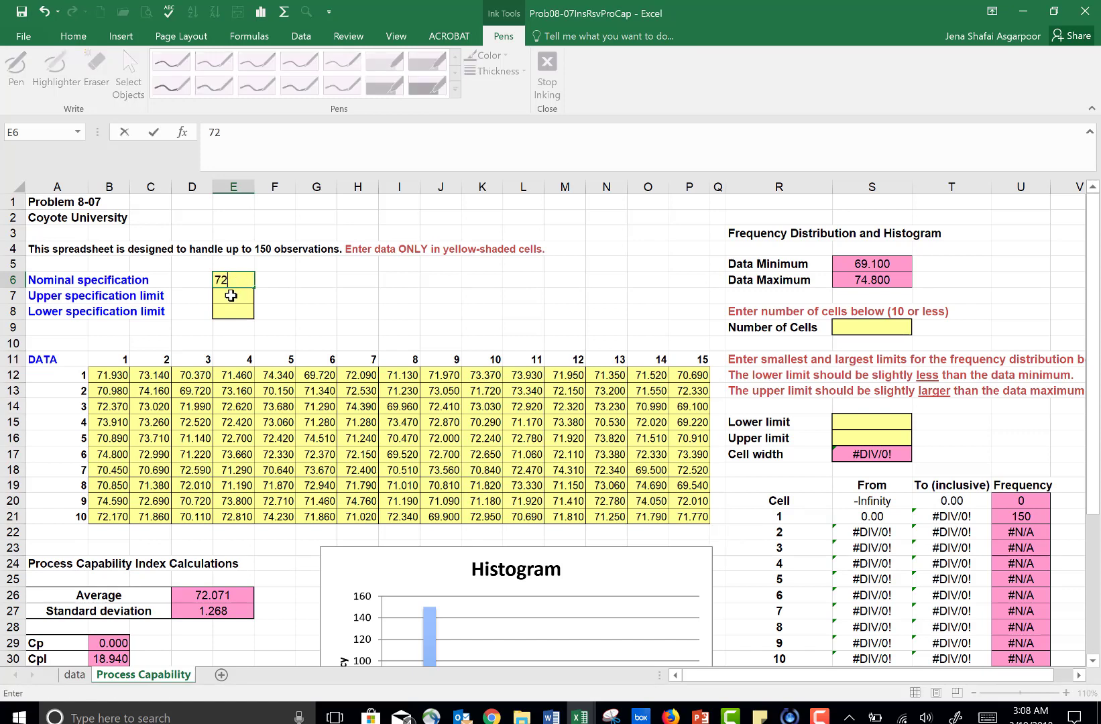
{"action": "left_click", "coordinate": [230, 296]}
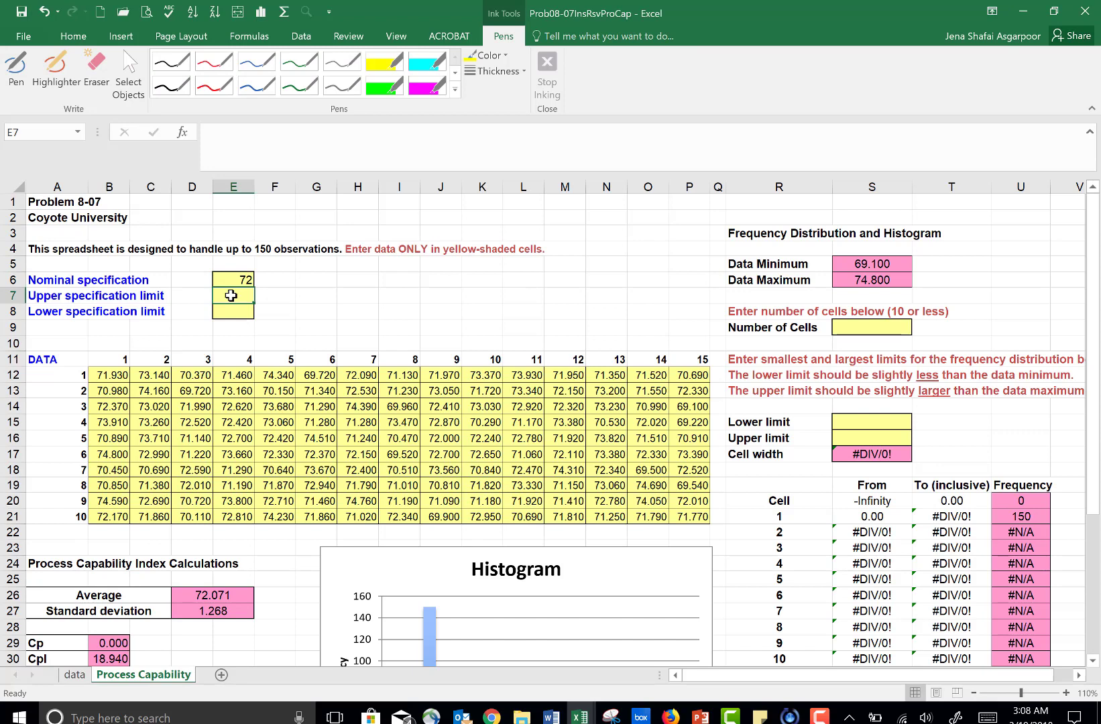
{"action": "type", "text": "76"}
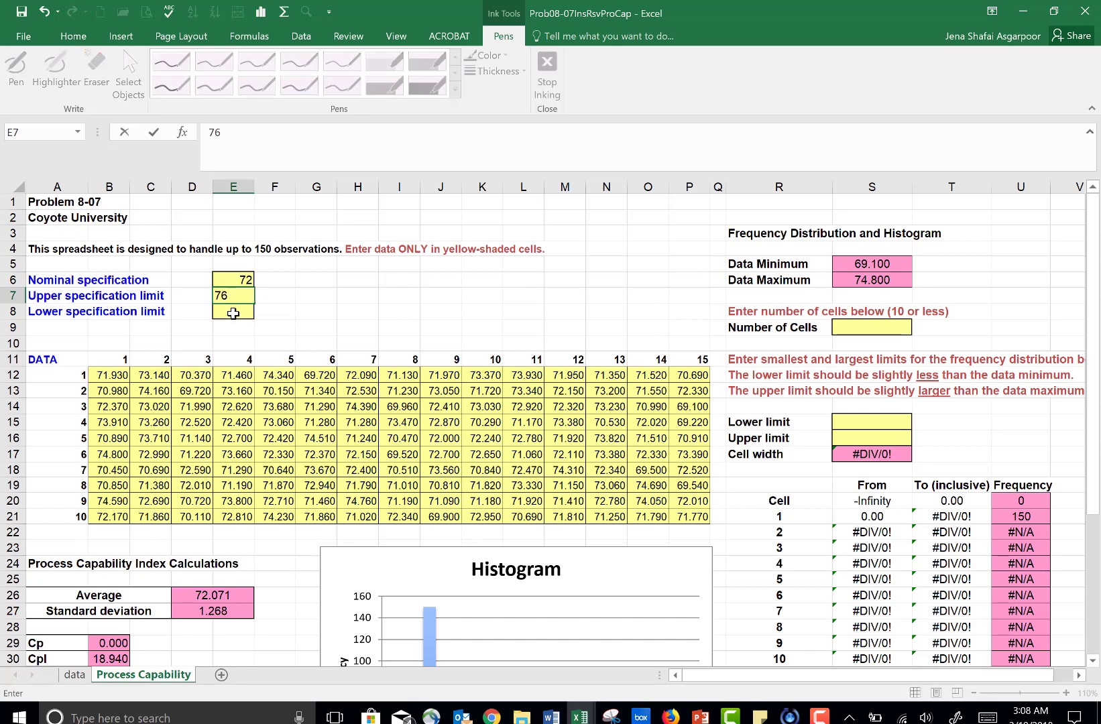
{"action": "left_click", "coordinate": [233, 313]}
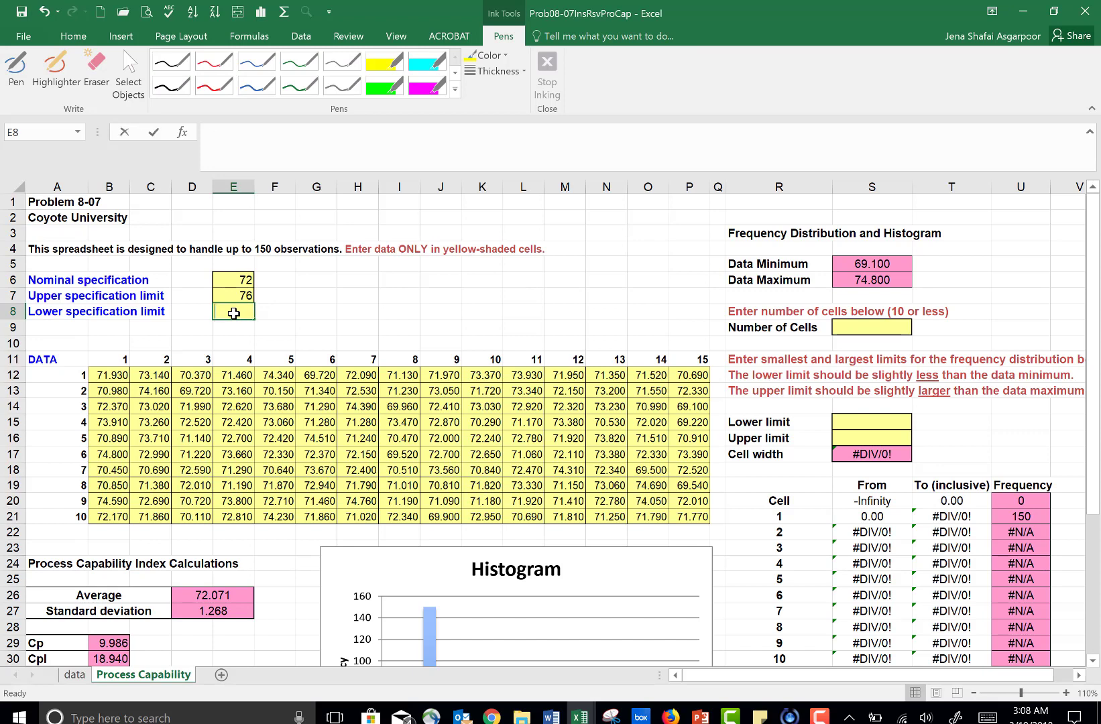
{"action": "type", "text": "68"}
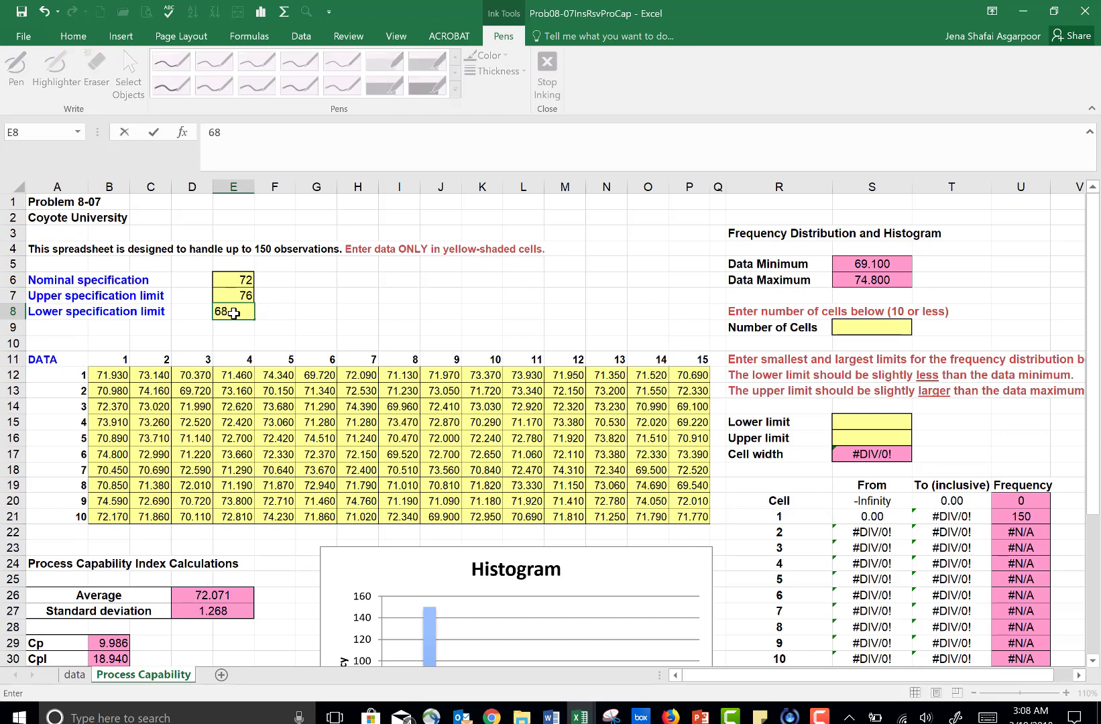
{"action": "left_click", "coordinate": [325, 313]}
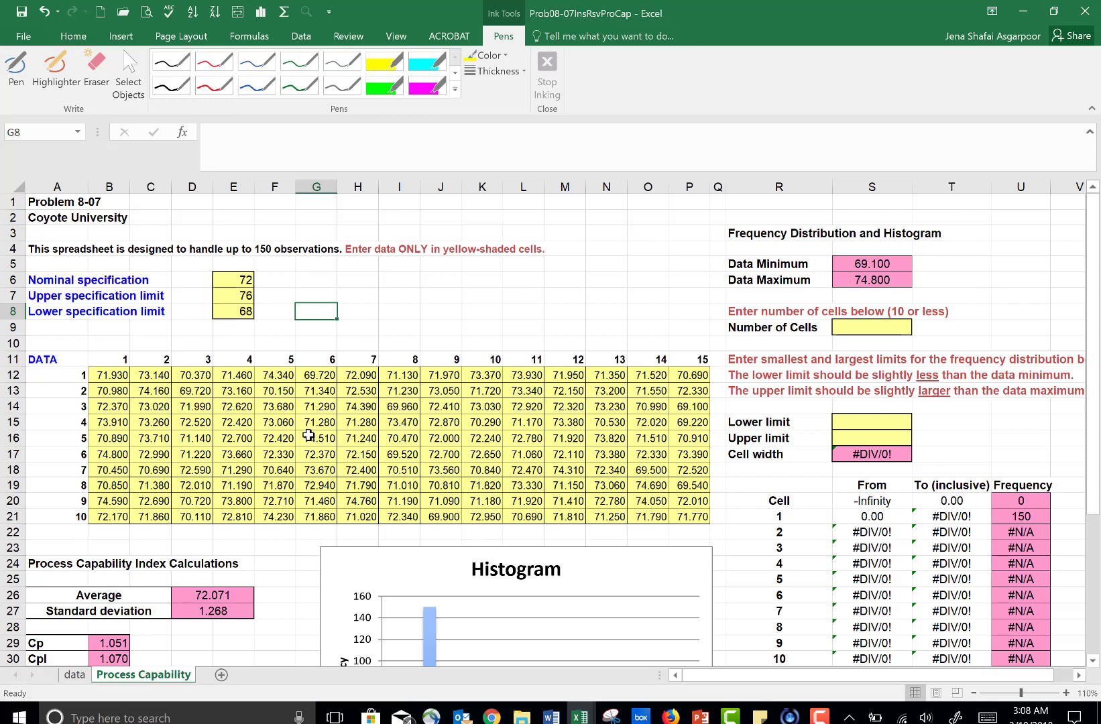
Check the data minimum and maximum formulas and set the number of cells for the frequency distribution to 8
{"action": "left_click", "coordinate": [902, 266]}
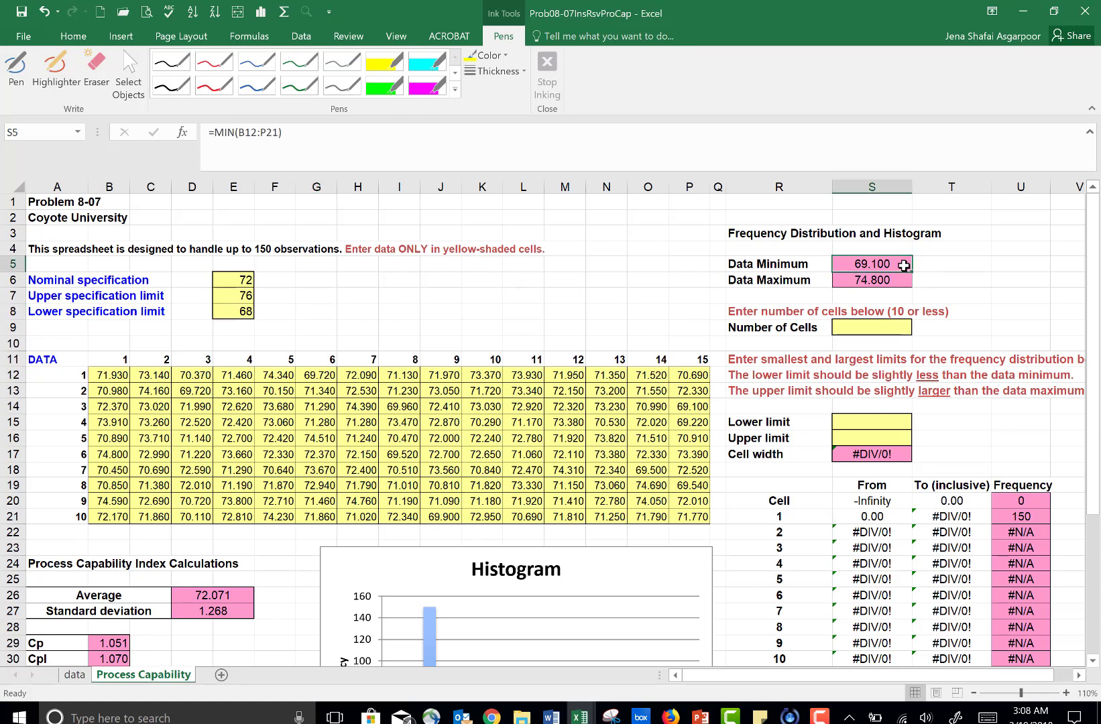
{"action": "left_click", "coordinate": [896, 280]}
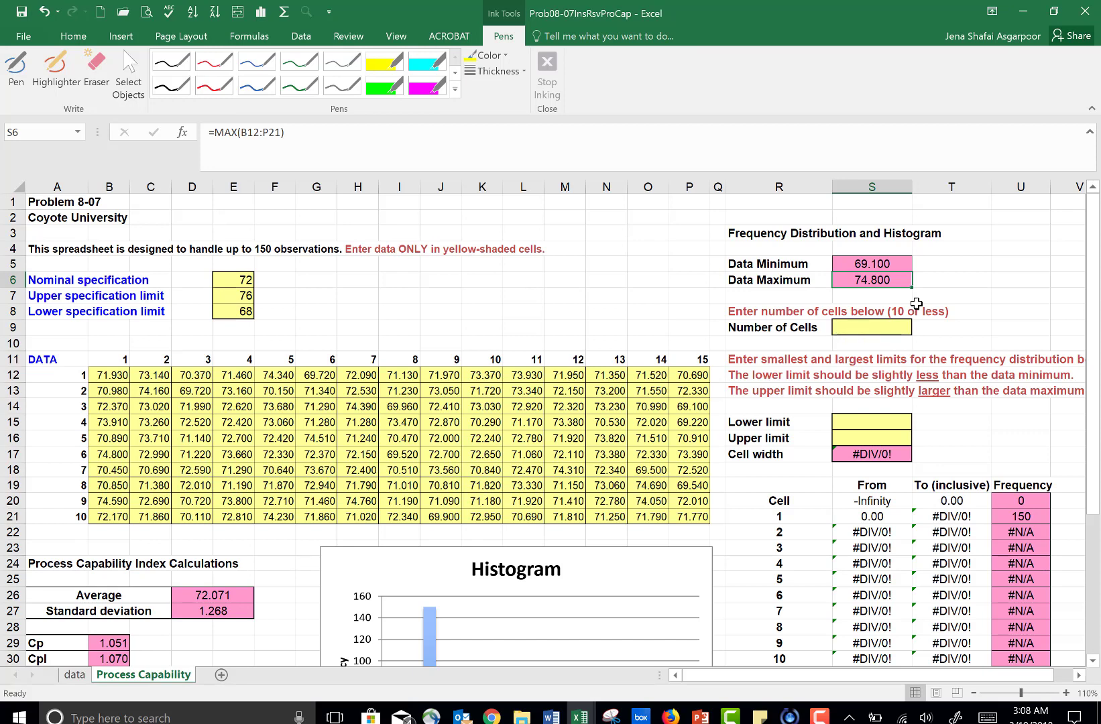
{"action": "mouse_move", "coordinate": [1095, 299]}
{"action": "left_mouse_down"}
{"action": "mouse_move", "coordinate": [1095, 322]}
{"action": "mouse_move", "coordinate": [1094, 295]}
{"action": "left_mouse_up"}
{"action": "left_click", "coordinate": [873, 330]}
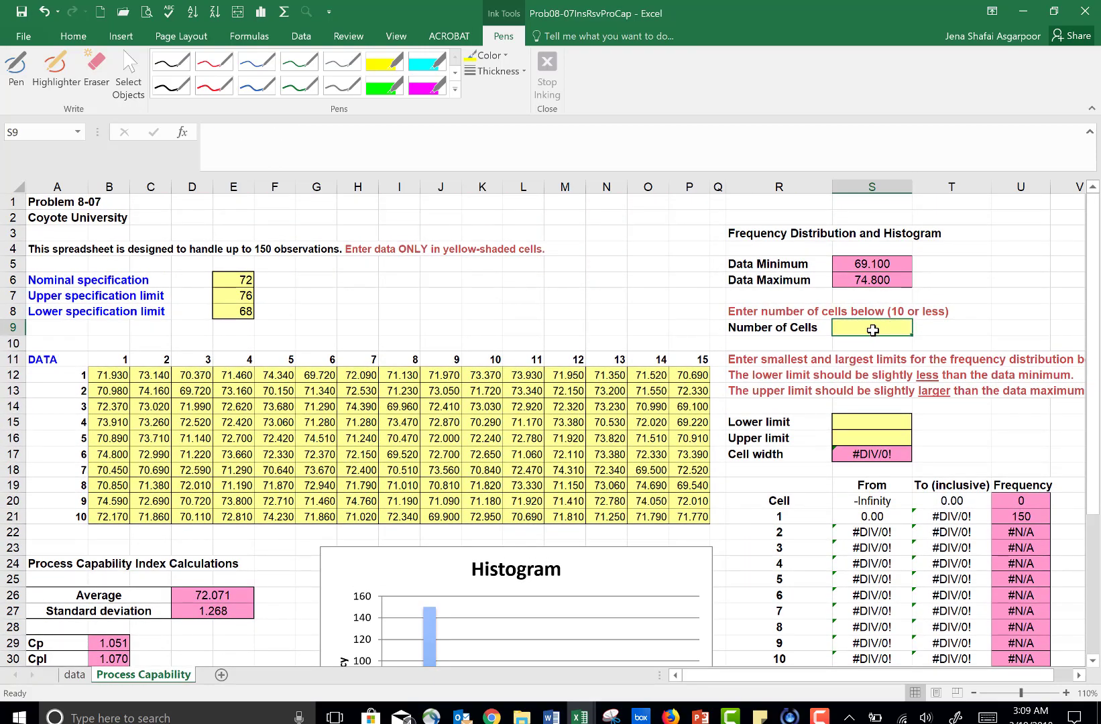
{"action": "type", "text": "8"}
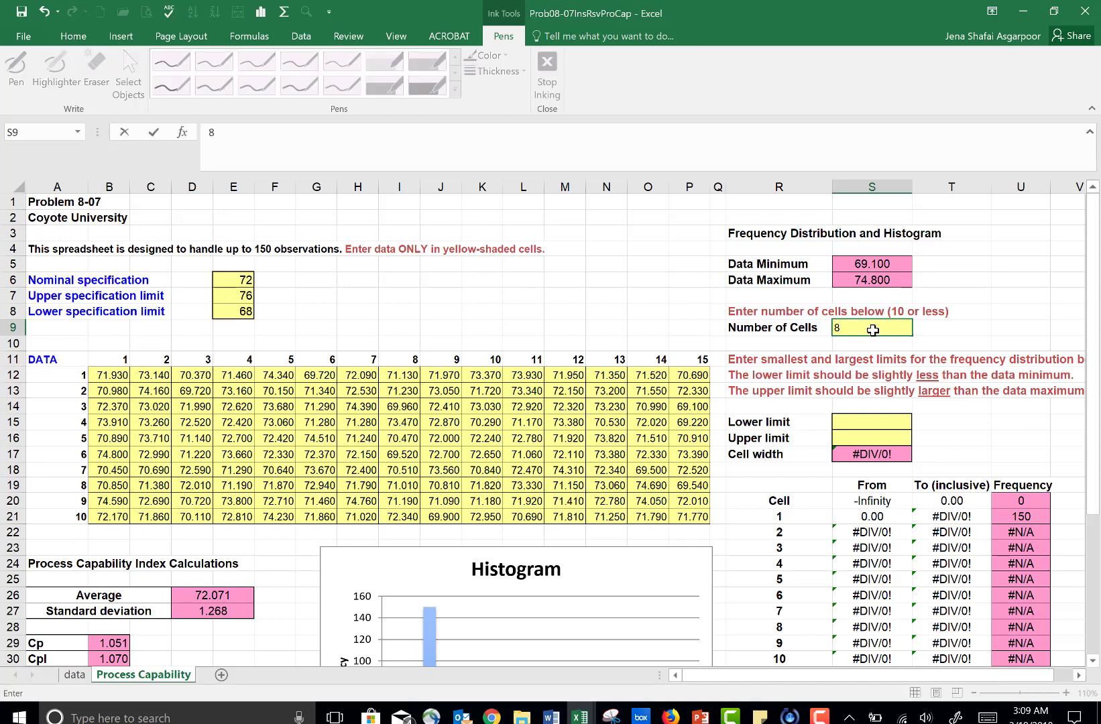
{"action": "key", "text": "Return"}
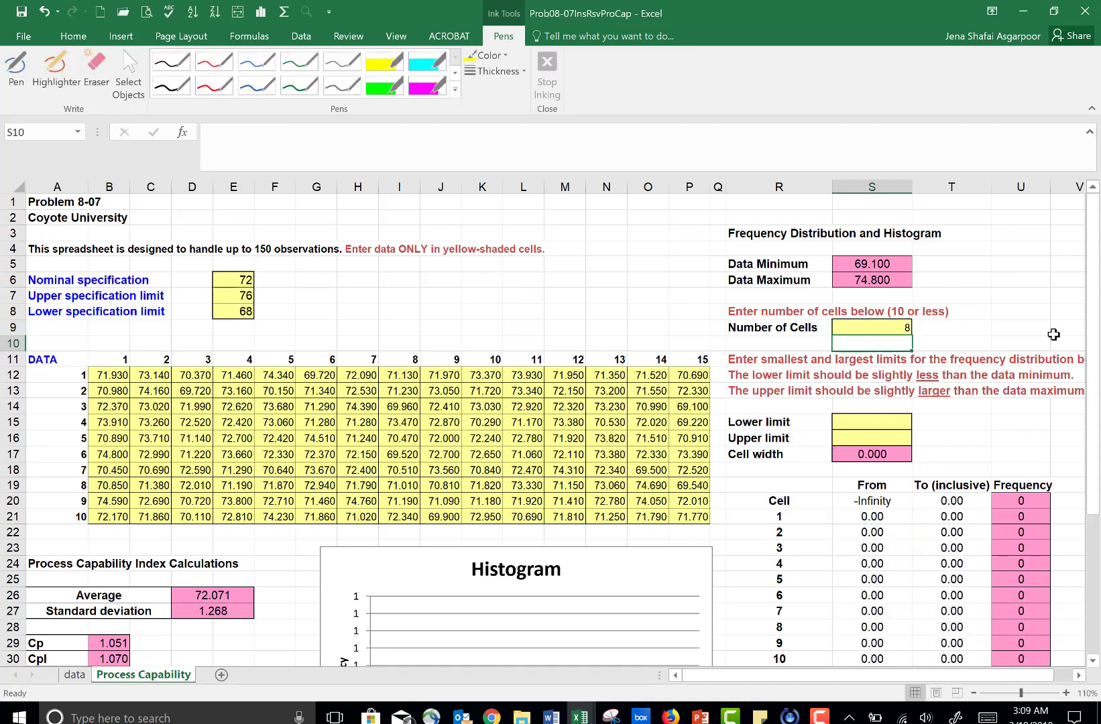
Set the frequency distribution's lower limit to 69 and its upper limit to 75
{"action": "left_click_drag", "start_coordinate": [1093, 320], "coordinate": [1097, 330]}
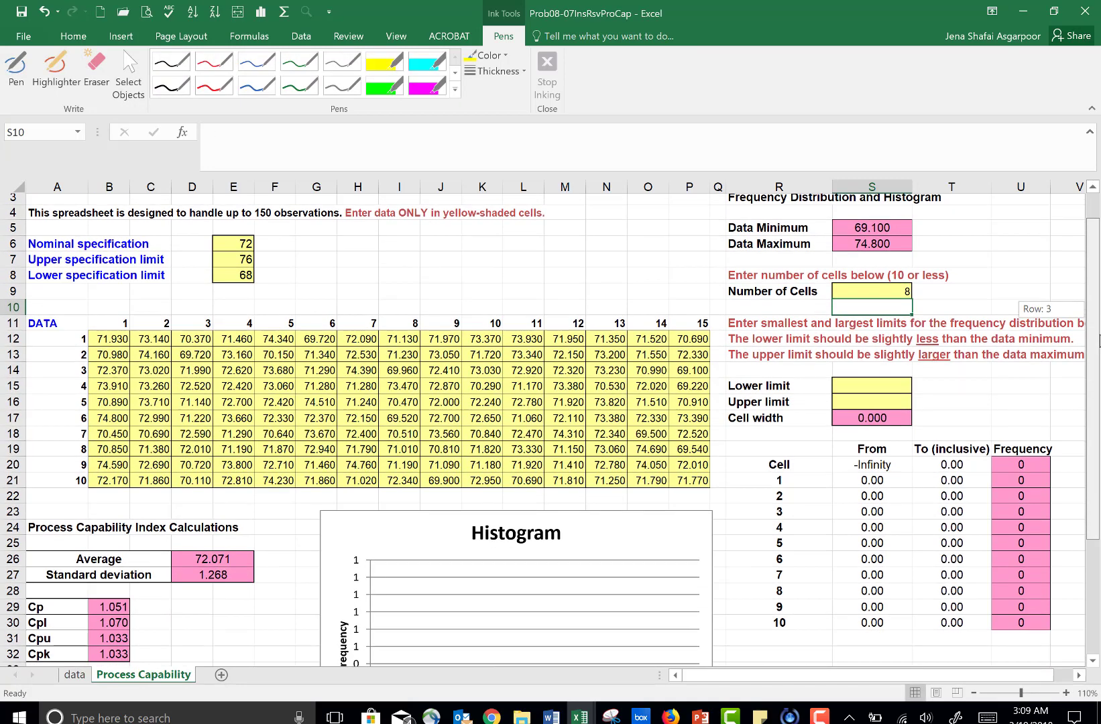
{"action": "left_click", "coordinate": [872, 389]}
{"action": "left_click_drag", "start_coordinate": [852, 675], "coordinate": [870, 676]}
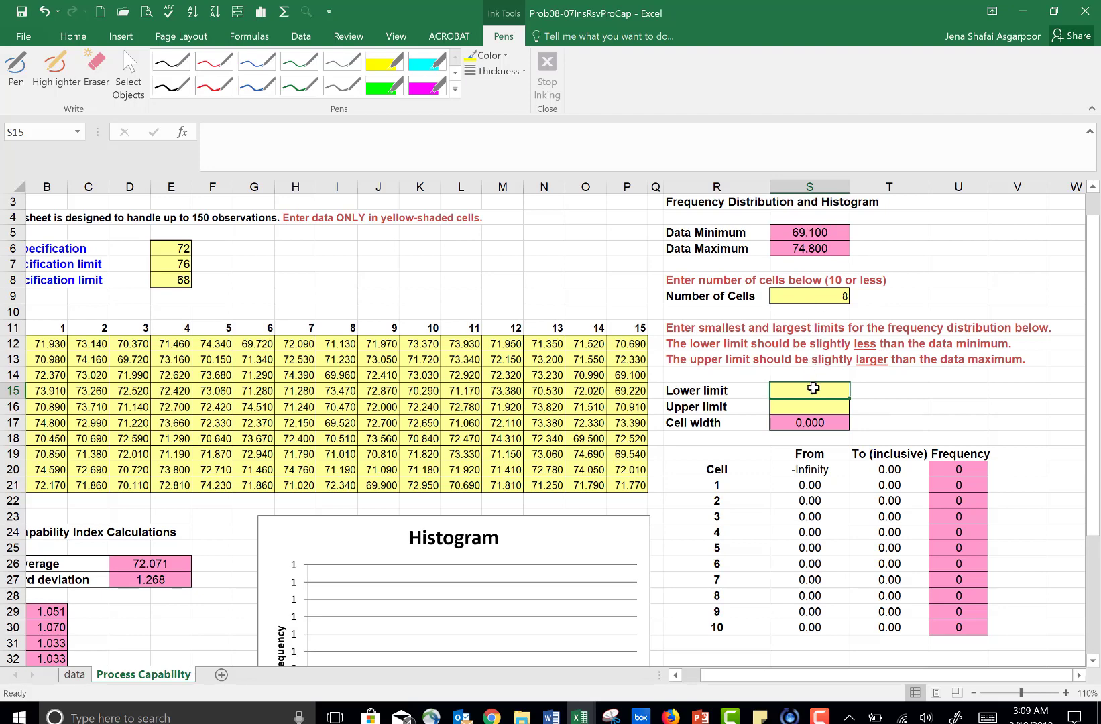
{"action": "type", "text": "69"}
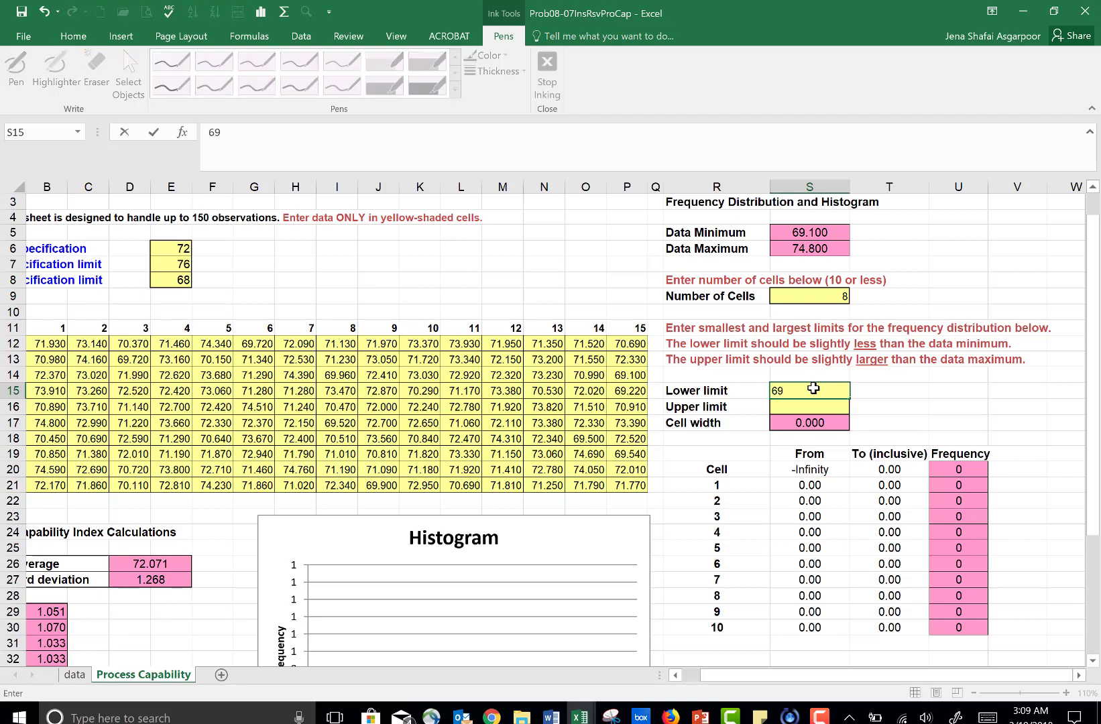
{"action": "key", "text": "Return"}
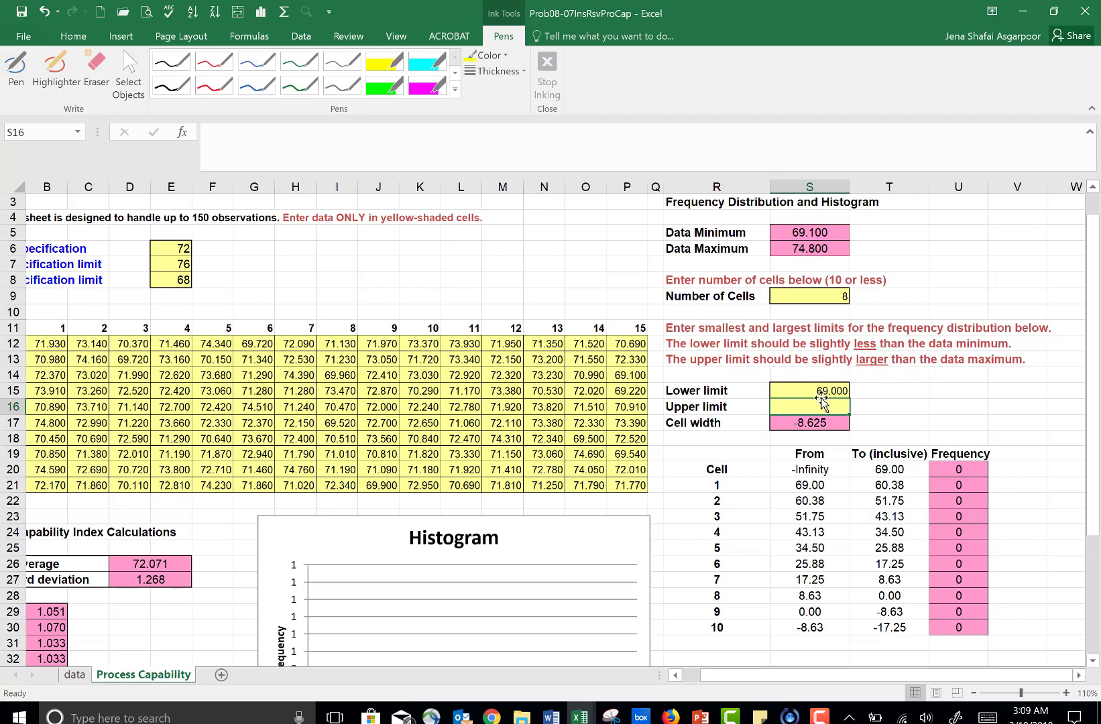
{"action": "type", "text": "75"}
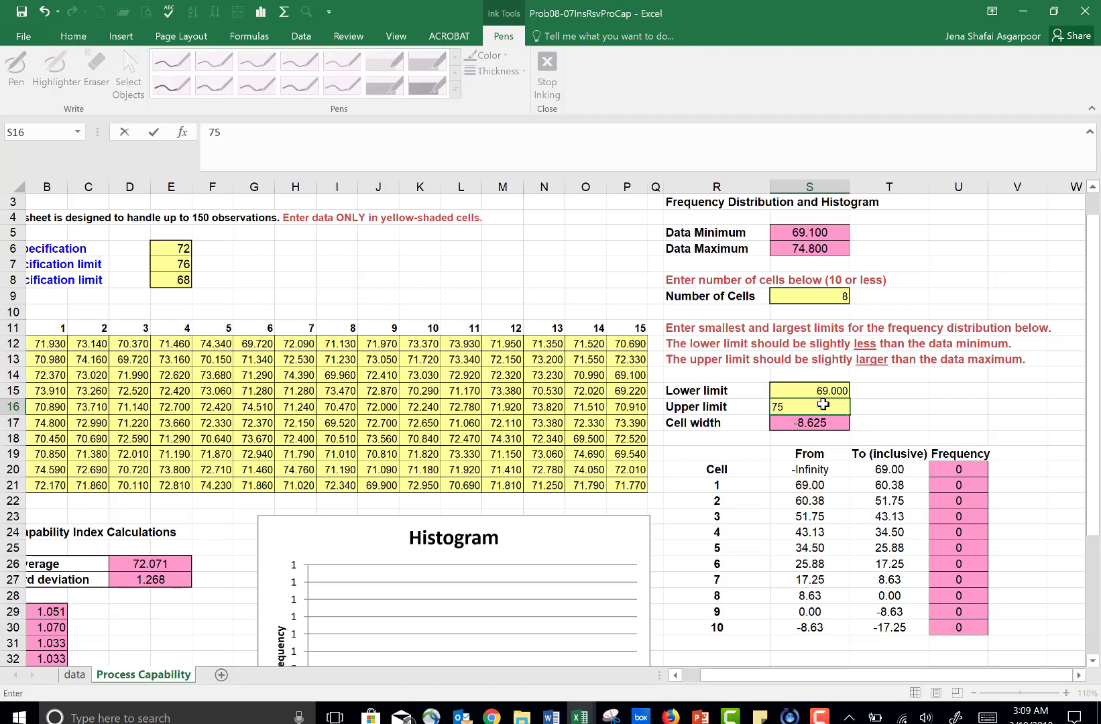
{"action": "left_click_drag", "start_coordinate": [1094, 381], "coordinate": [1099, 463]}
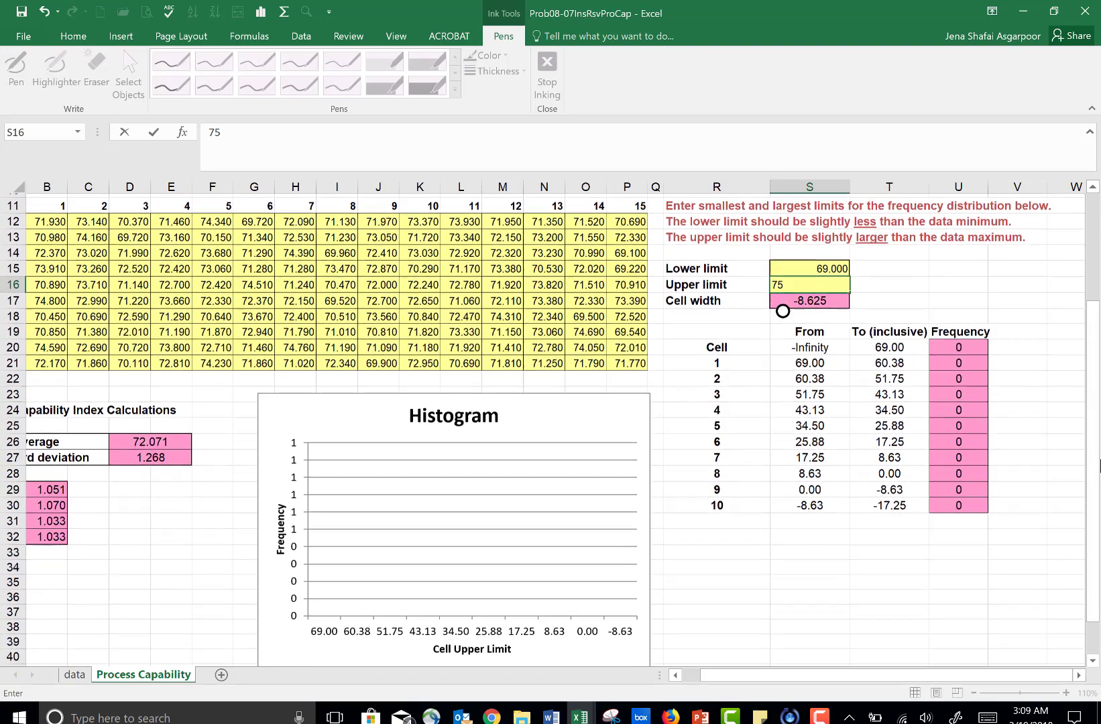
{"action": "left_click", "coordinate": [782, 296]}
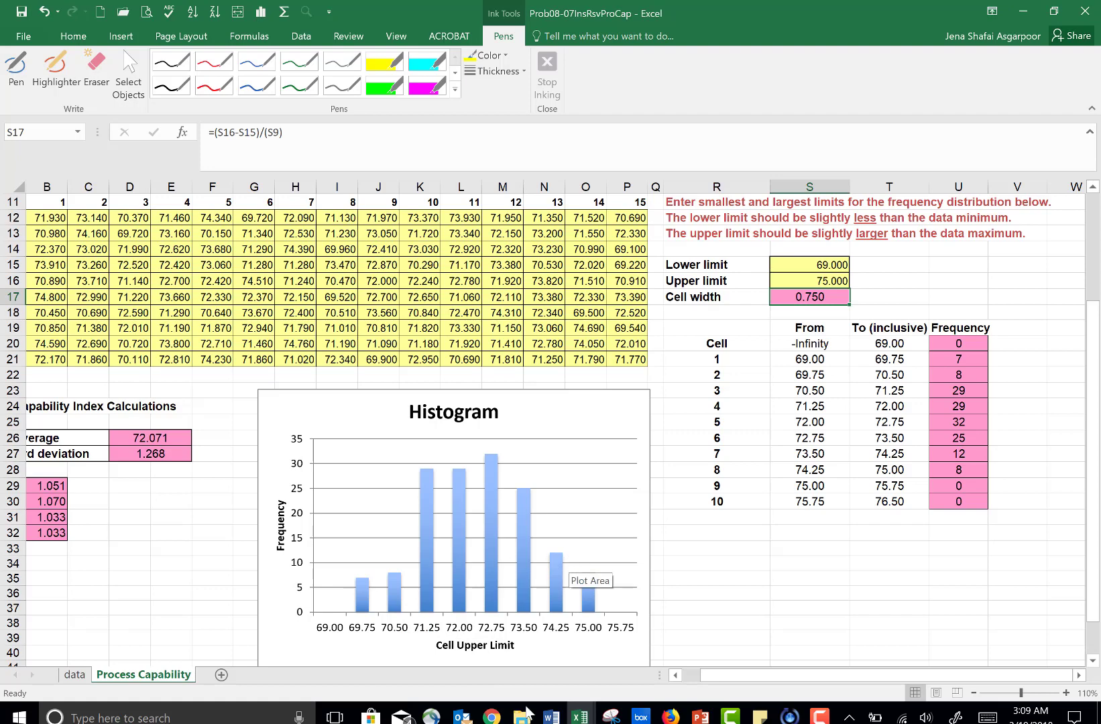
Examine the formulas behind the average, standard deviation, Cp and Cpu in the process capability index calculations
{"action": "left_click_drag", "start_coordinate": [733, 671], "coordinate": [716, 672]}
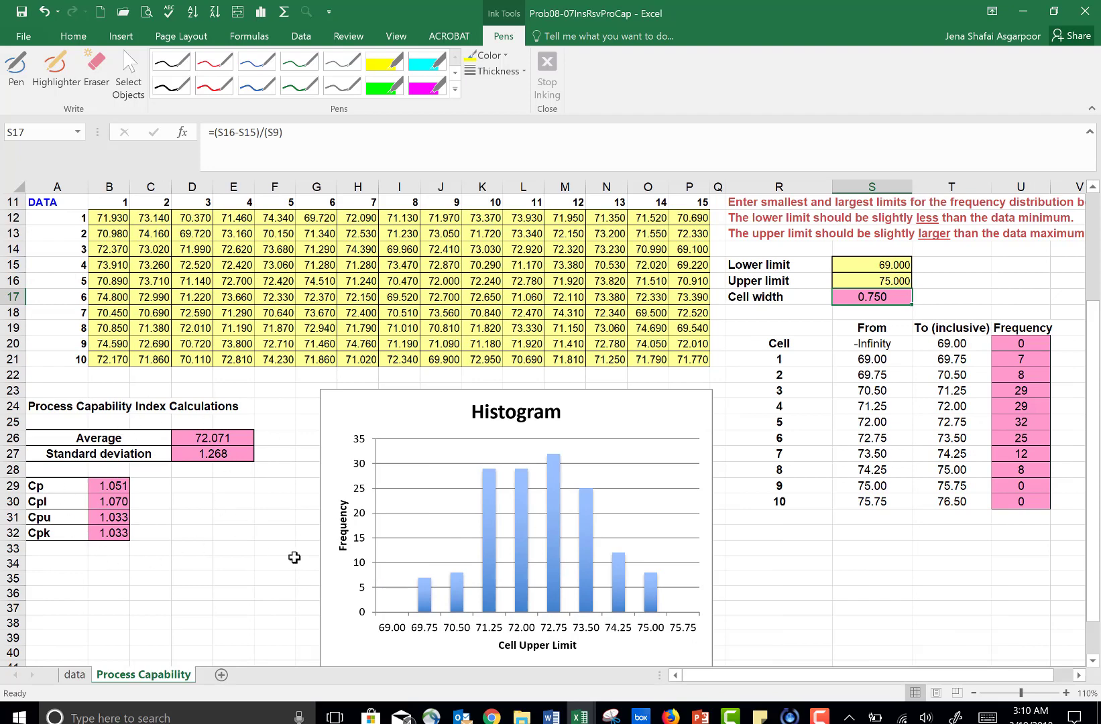
{"action": "left_click", "coordinate": [229, 440]}
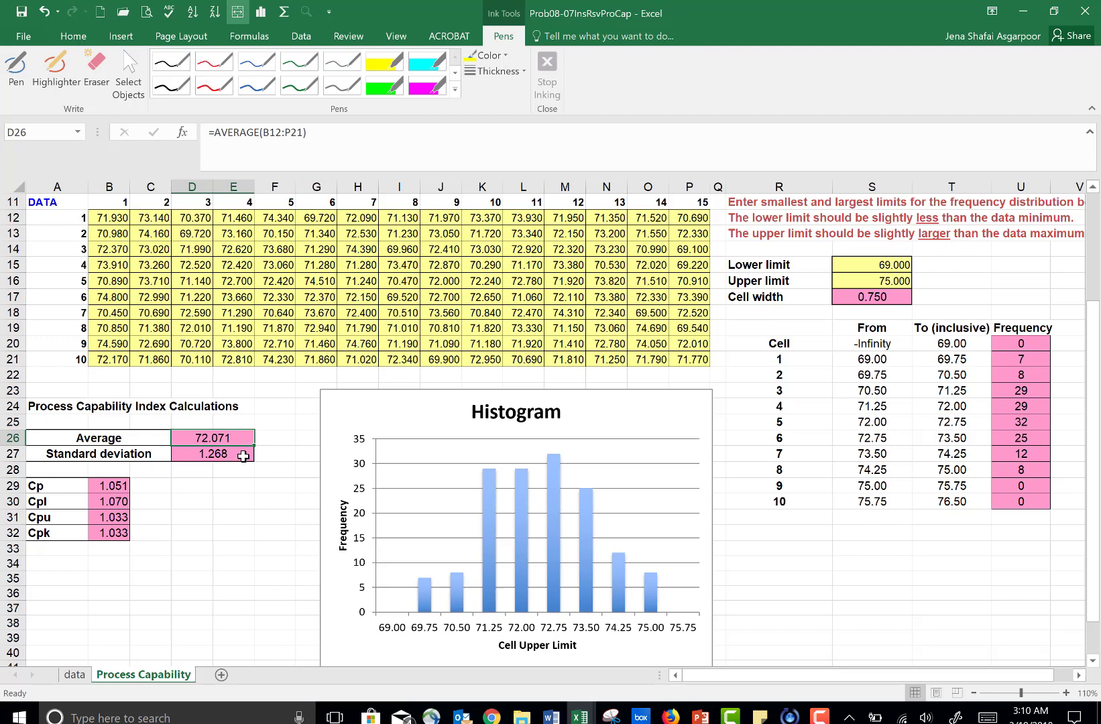
{"action": "left_click", "coordinate": [243, 456]}
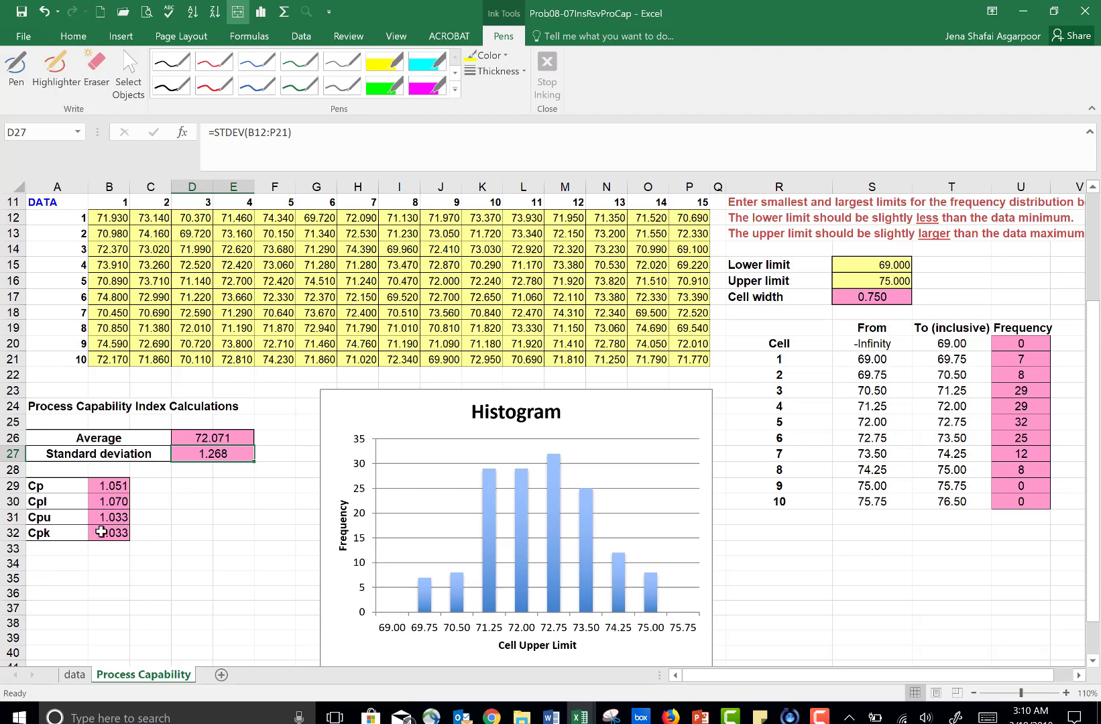
{"action": "left_click", "coordinate": [124, 488]}
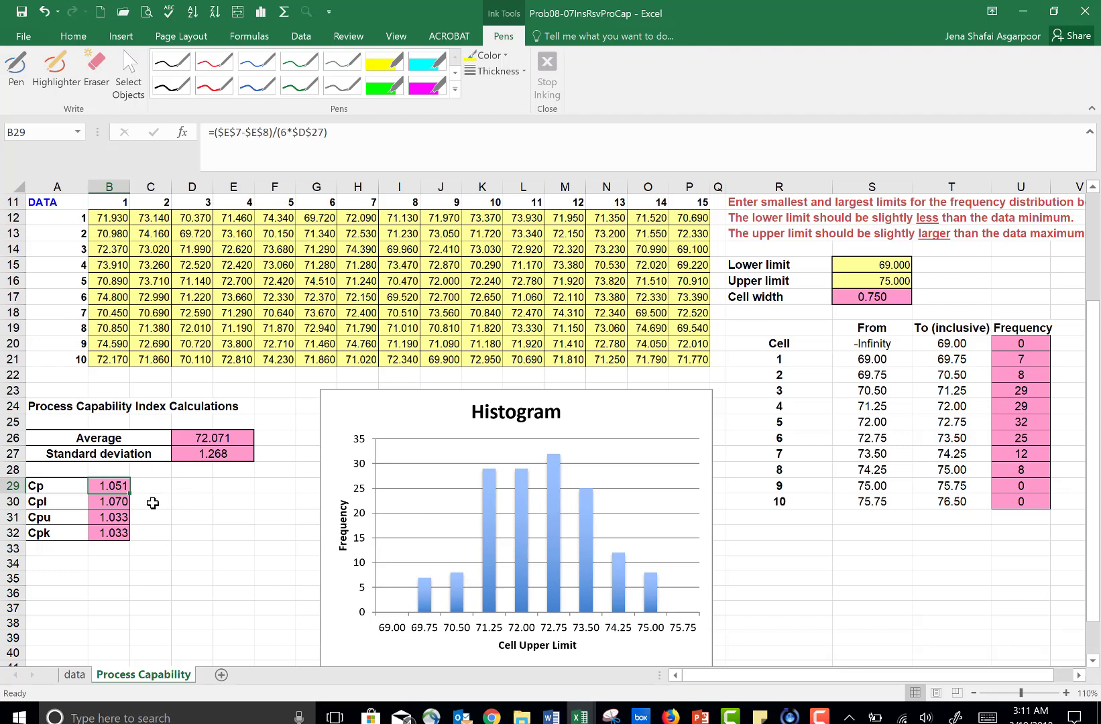
{"action": "left_click", "coordinate": [152, 502]}
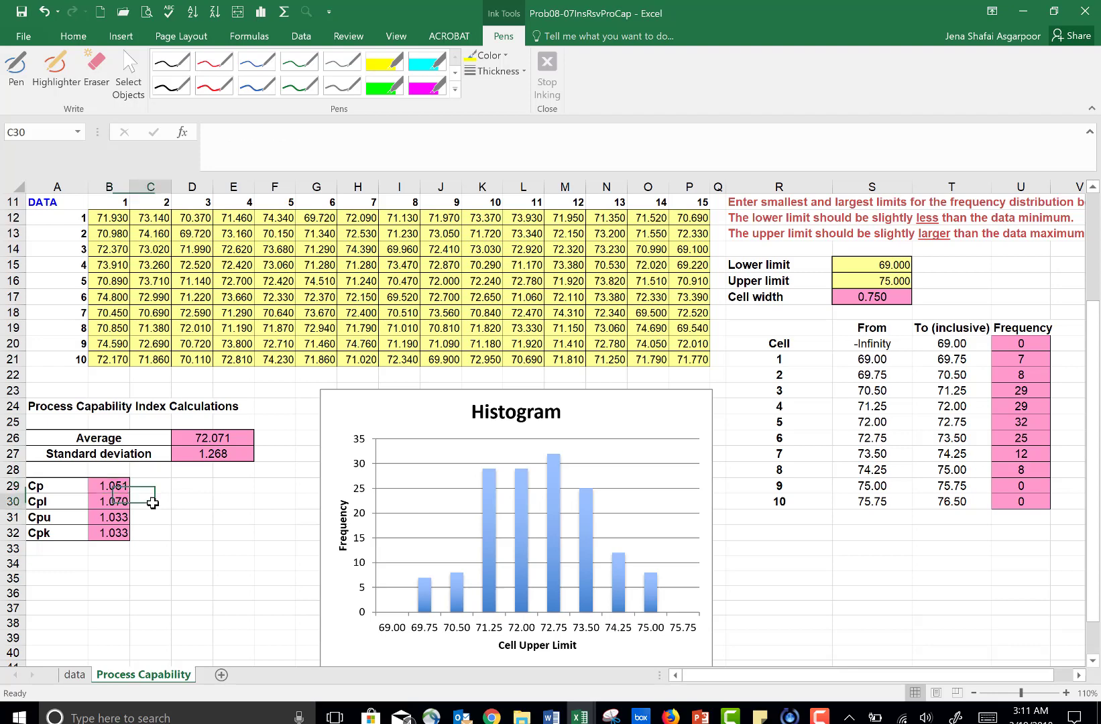
{"action": "left_click", "coordinate": [143, 520]}
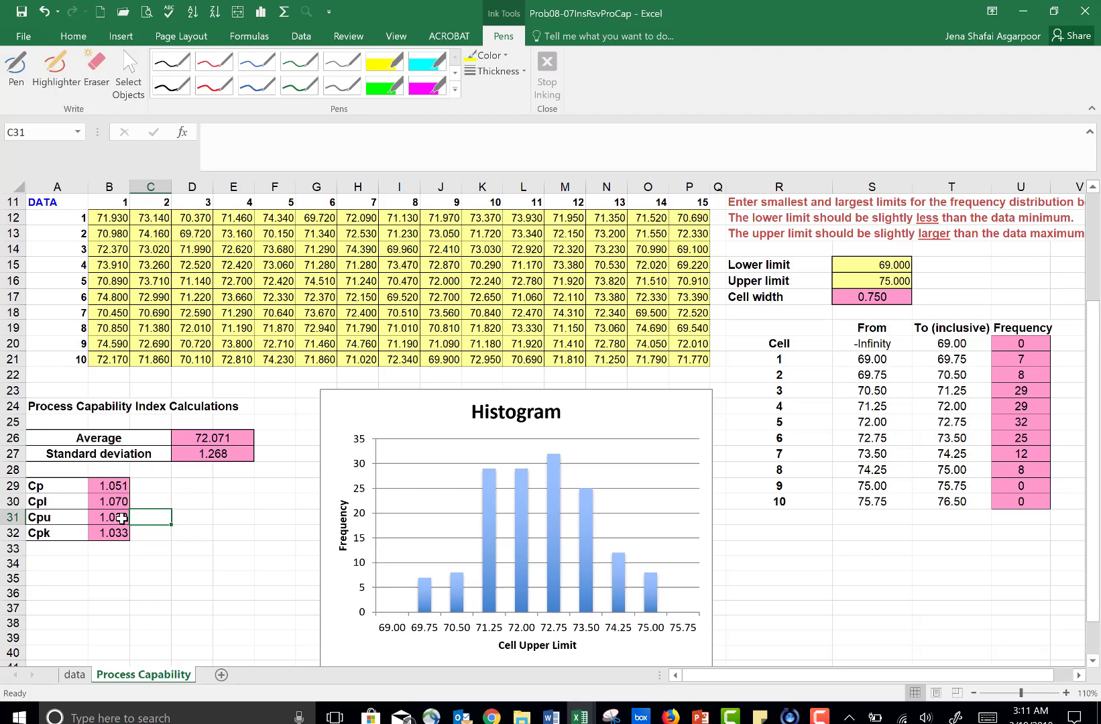
{"action": "left_click", "coordinate": [116, 518]}
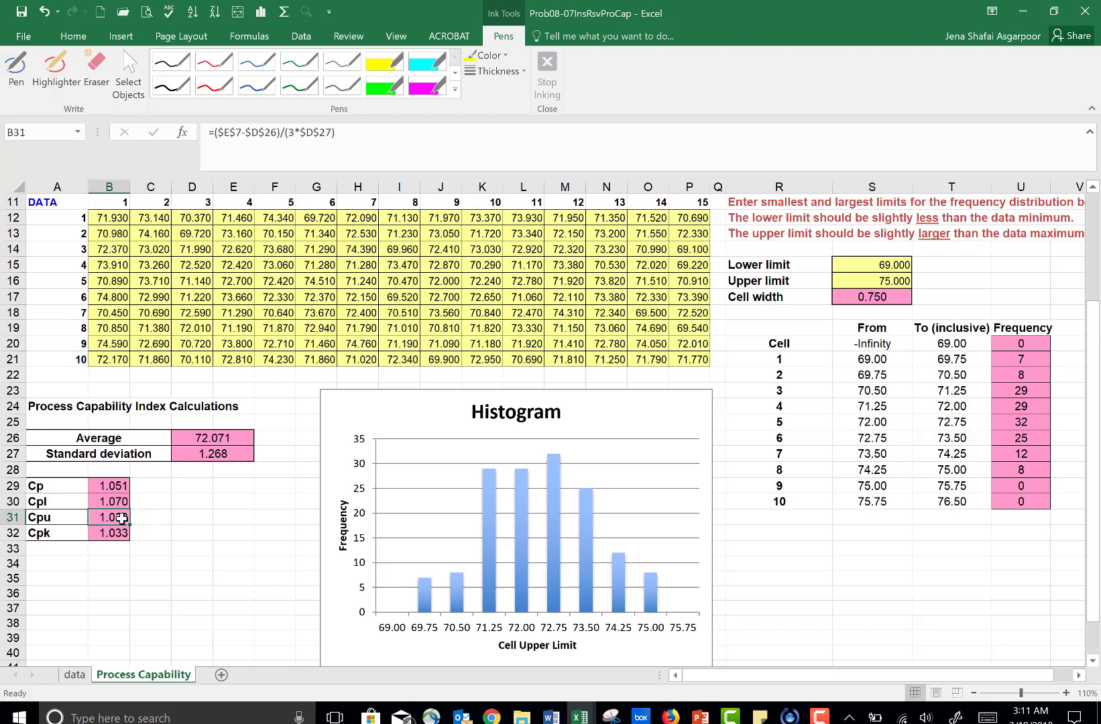
{"action": "left_click", "coordinate": [123, 486]}
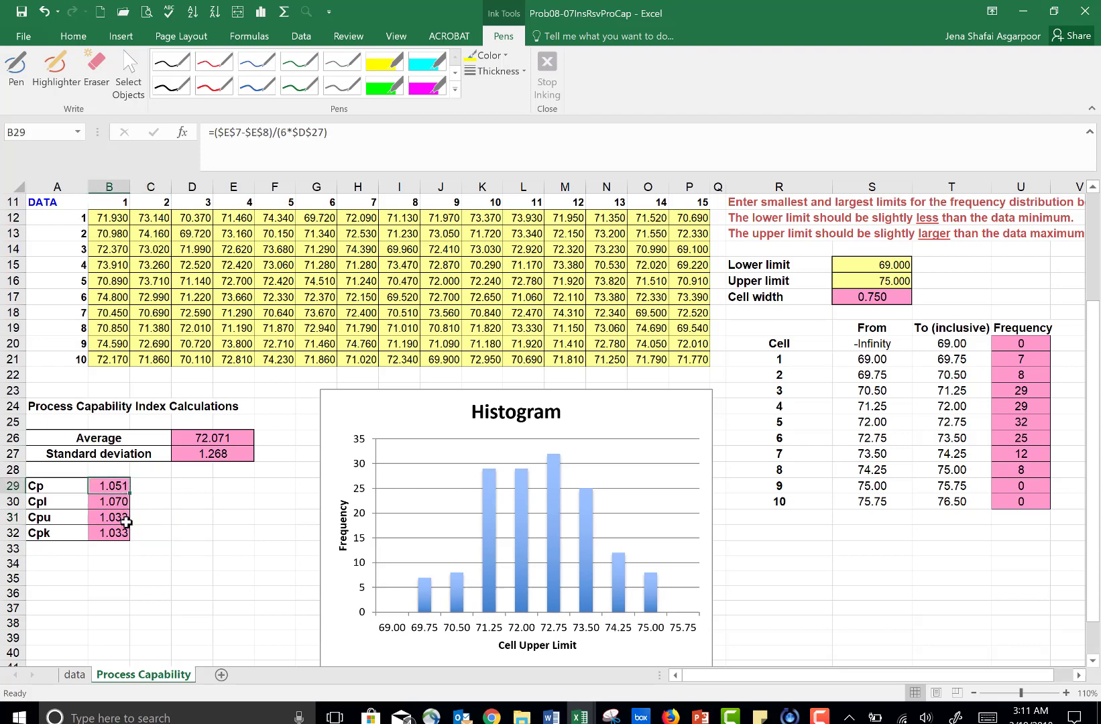